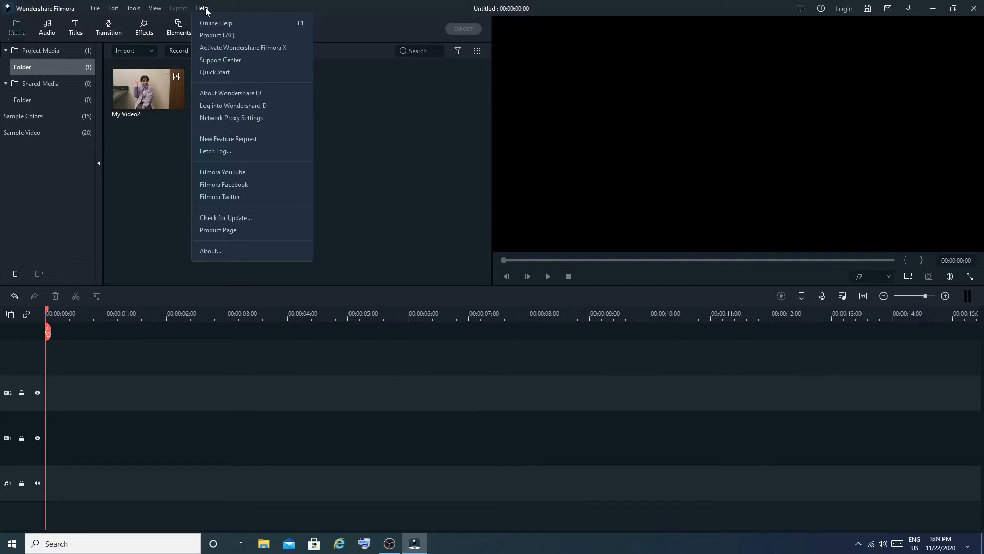
- Check the installed program version in the About information
click(221, 254)
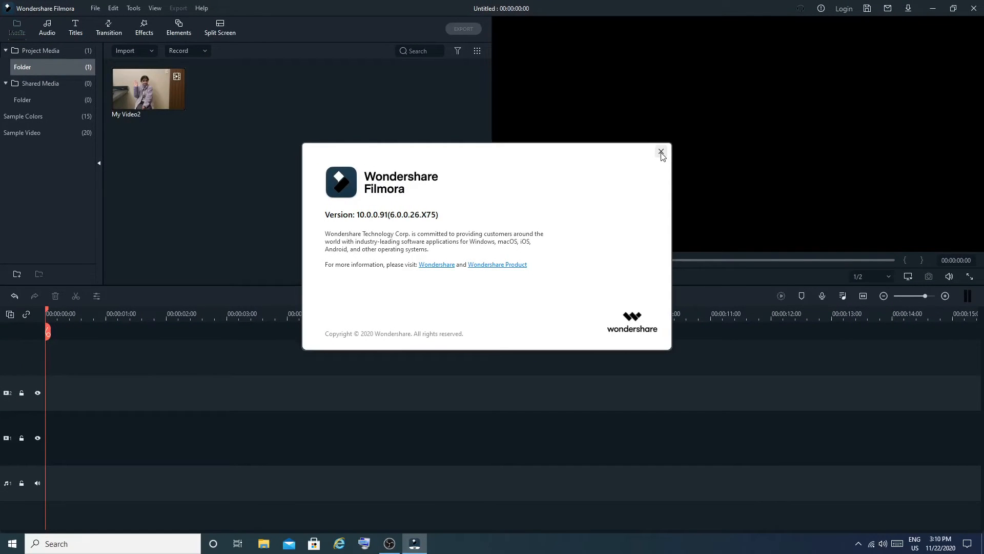
click(661, 153)
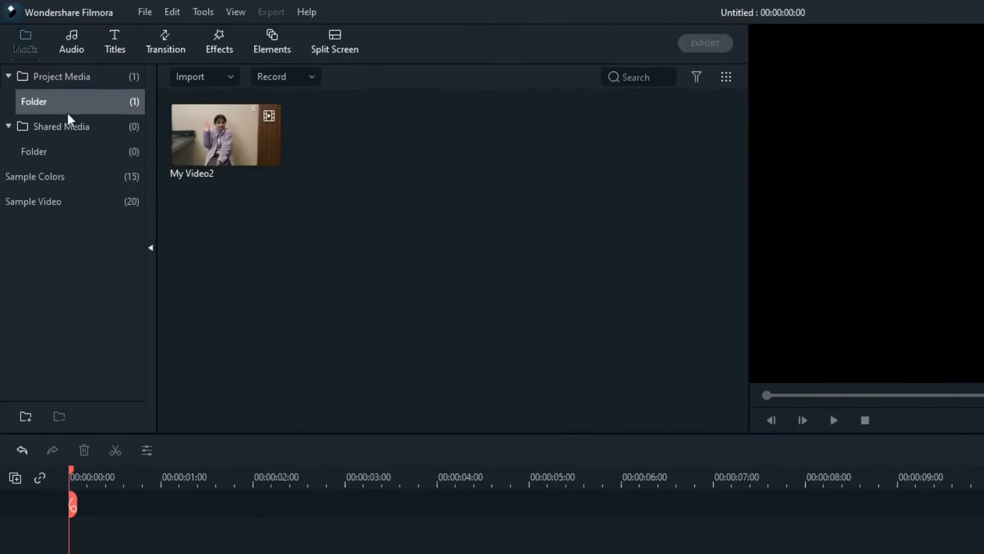
- Place the My Video2 clip from Project Media at the start of the first video track and preview it
click(54, 77)
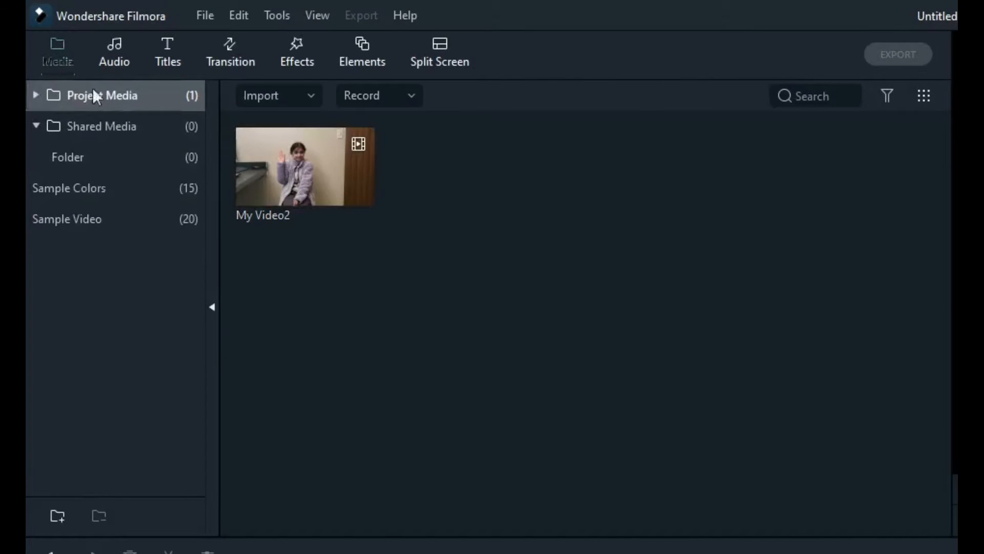
right_click(386, 227)
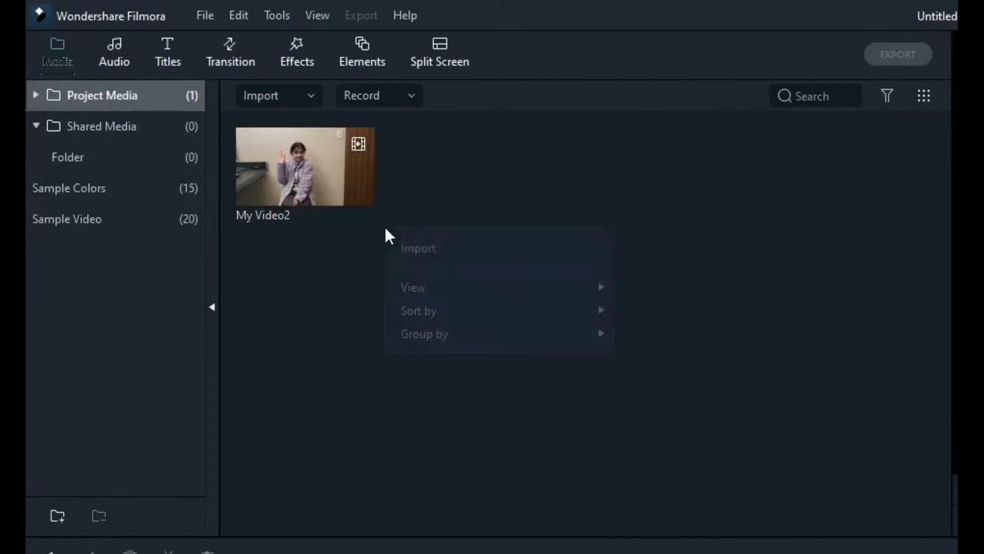
click(762, 231)
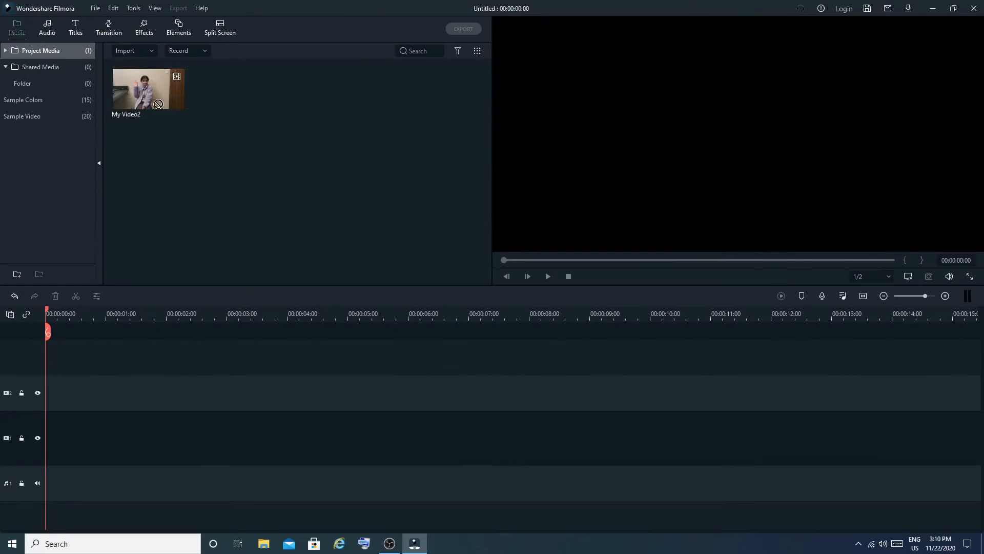
drag(191, 121, 157, 549)
drag(127, 439, 50, 442)
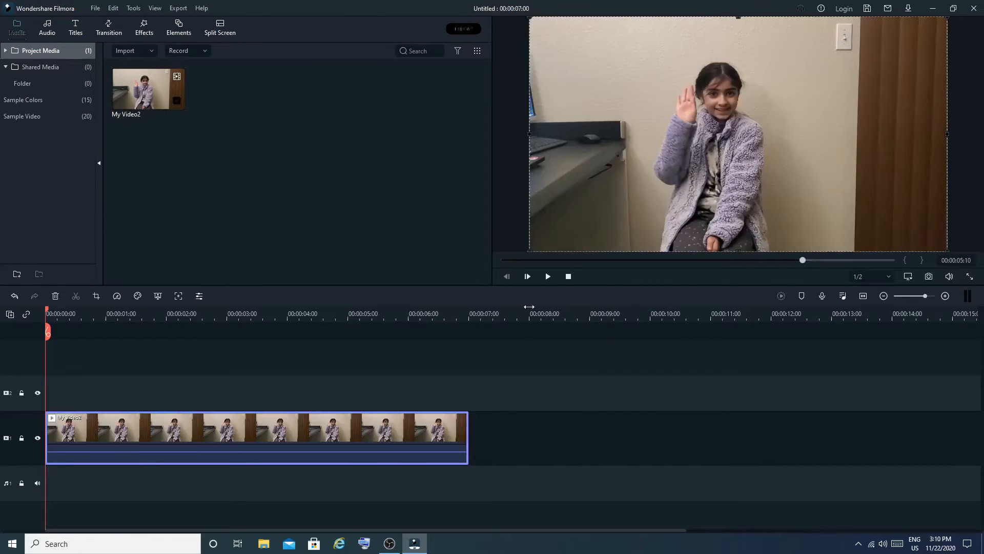
click(548, 277)
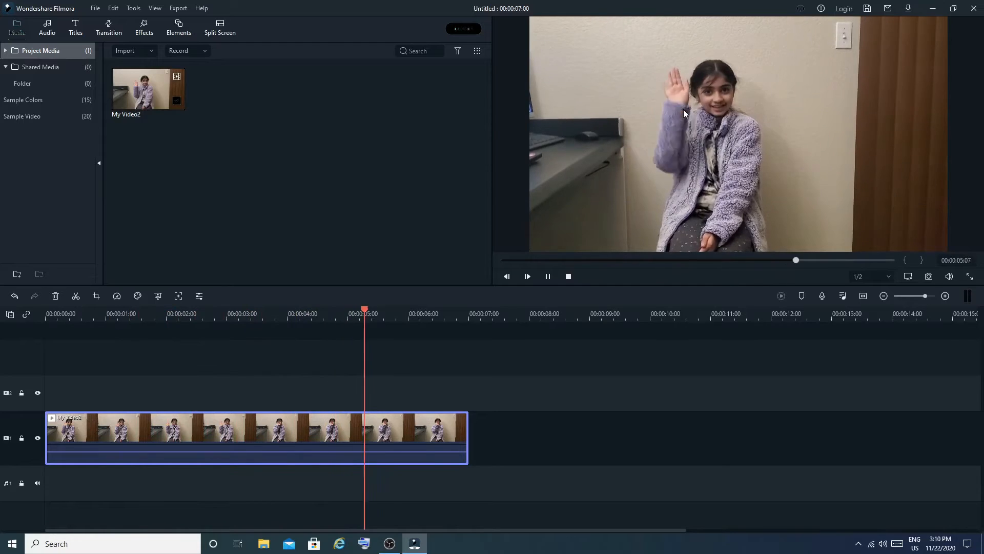
click(568, 276)
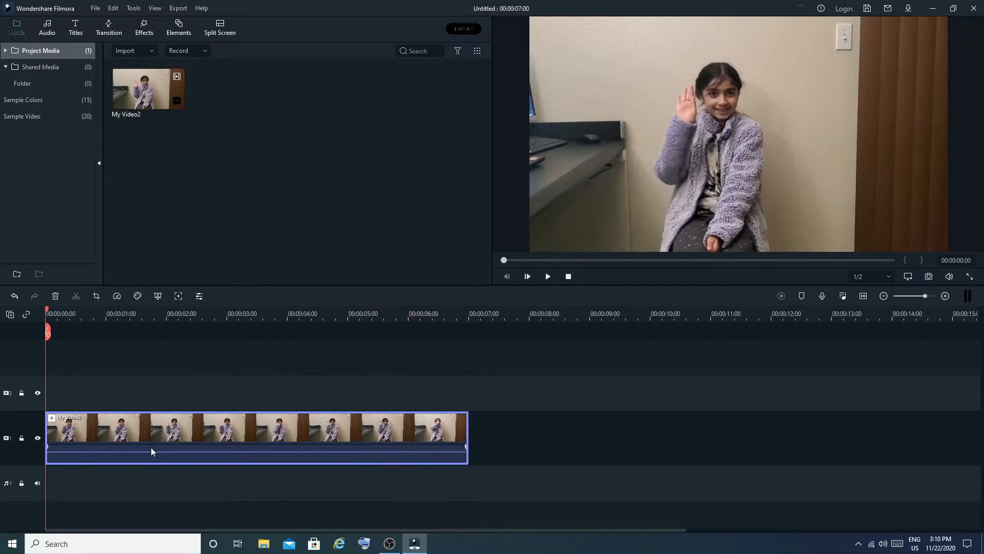
- Enable Motion Tracking on the My Video2 clip in the timeline
right_click(145, 428)
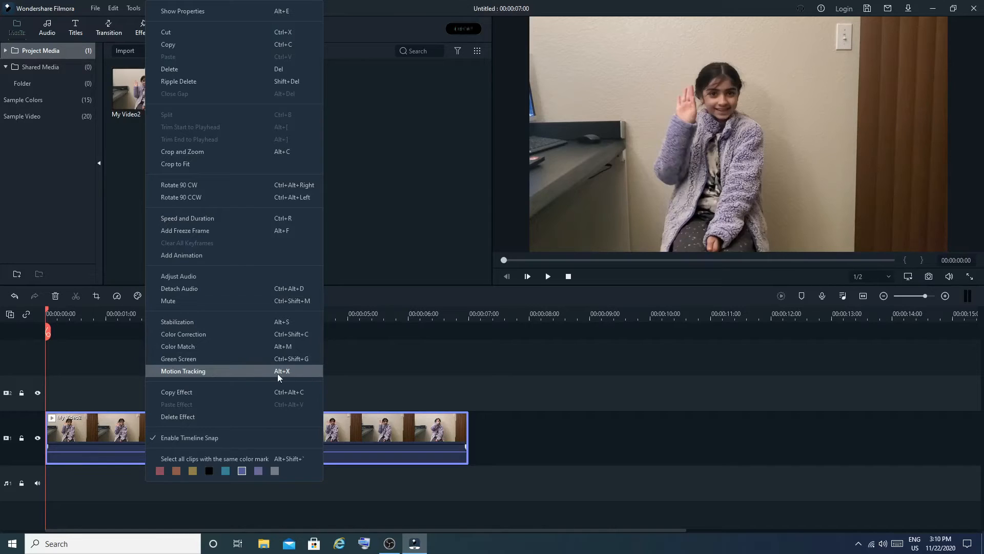
click(116, 424)
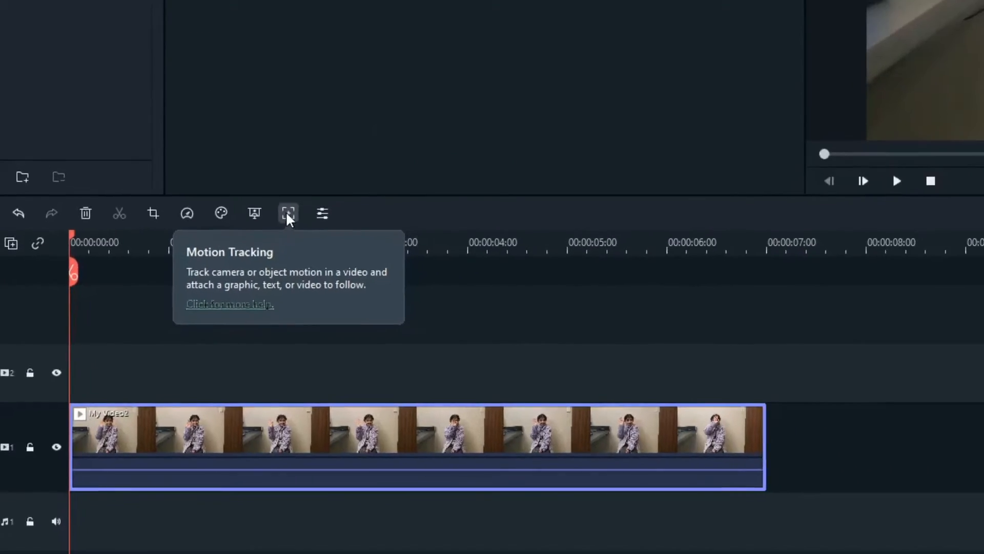
click(288, 213)
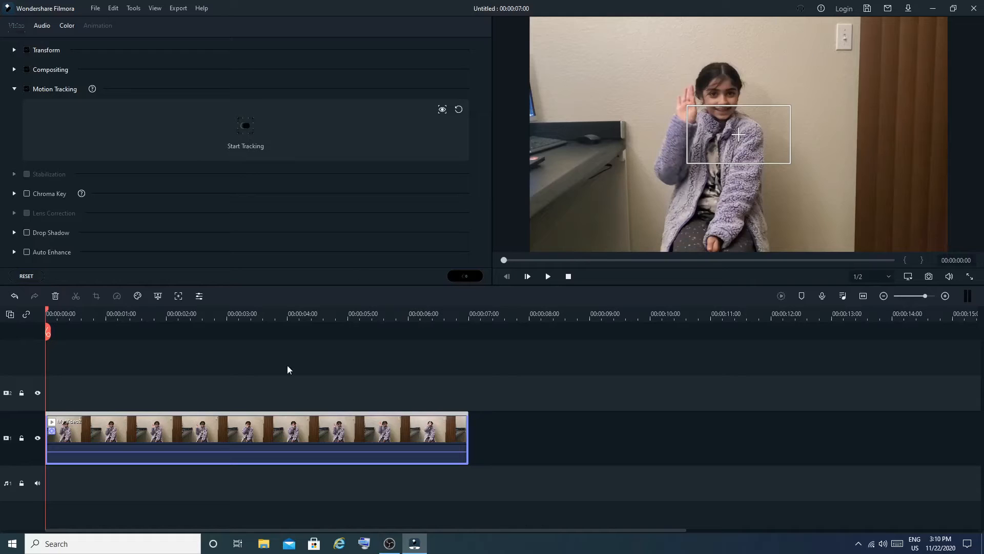
- Shrink the tracking frame to fit the girl's raised hand and run the motion tracking on the clip
click(773, 134)
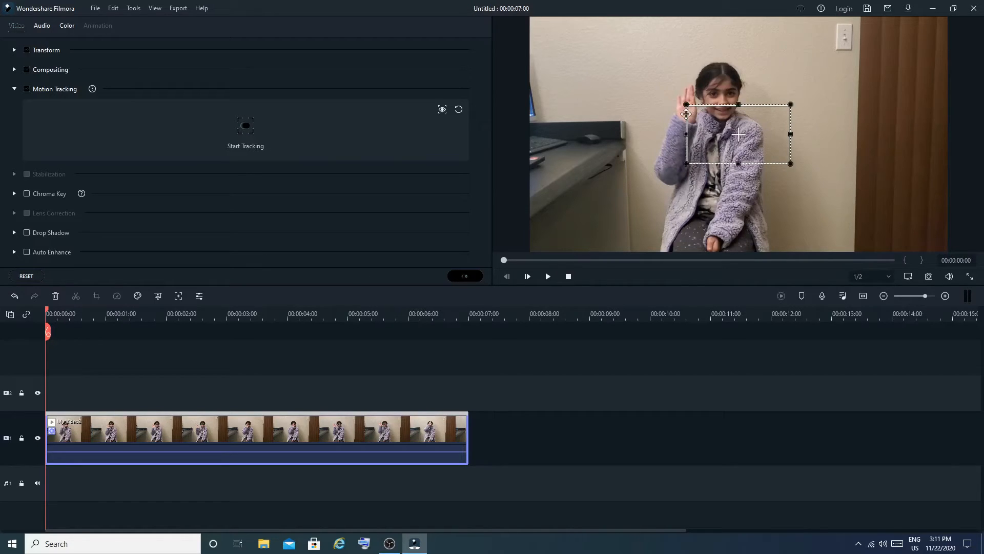
drag(793, 101, 690, 108)
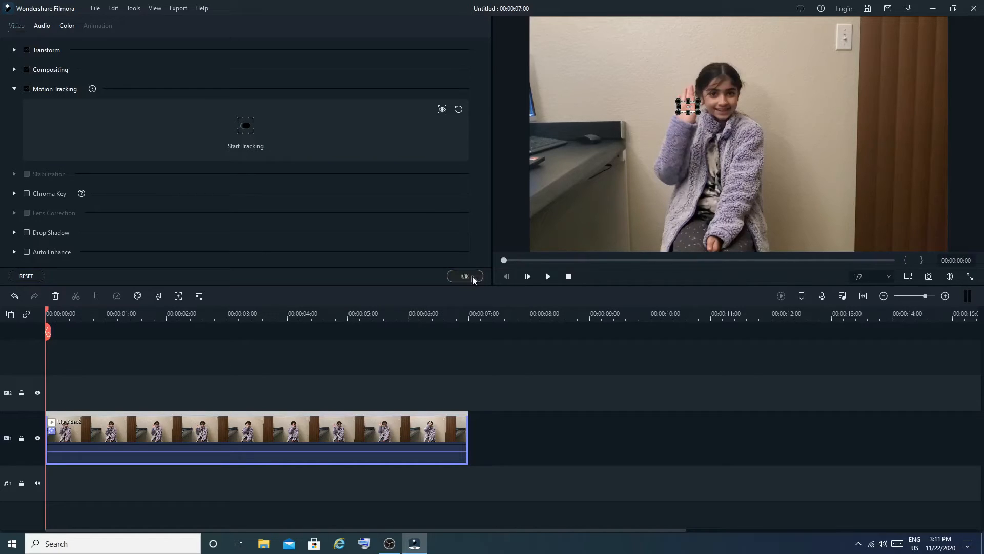
click(248, 128)
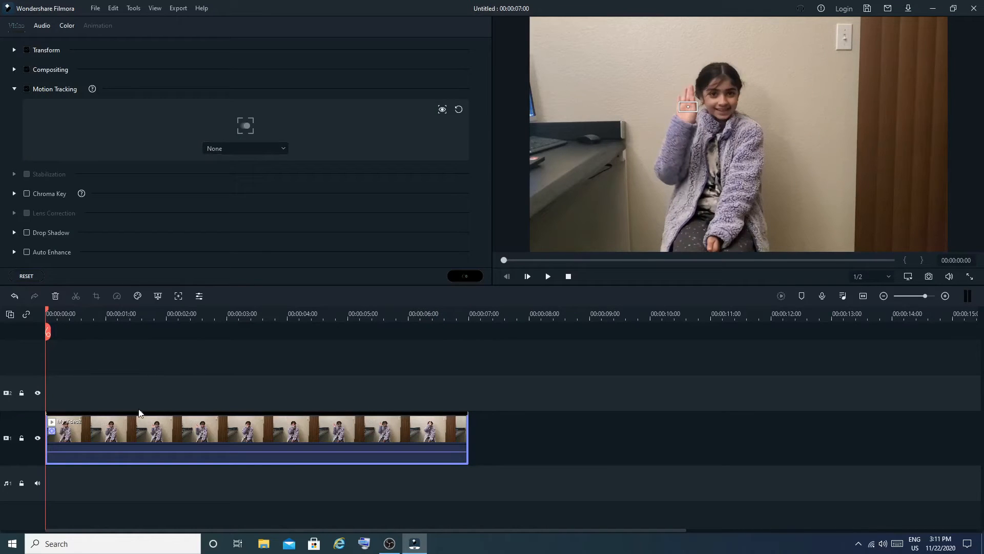
click(479, 276)
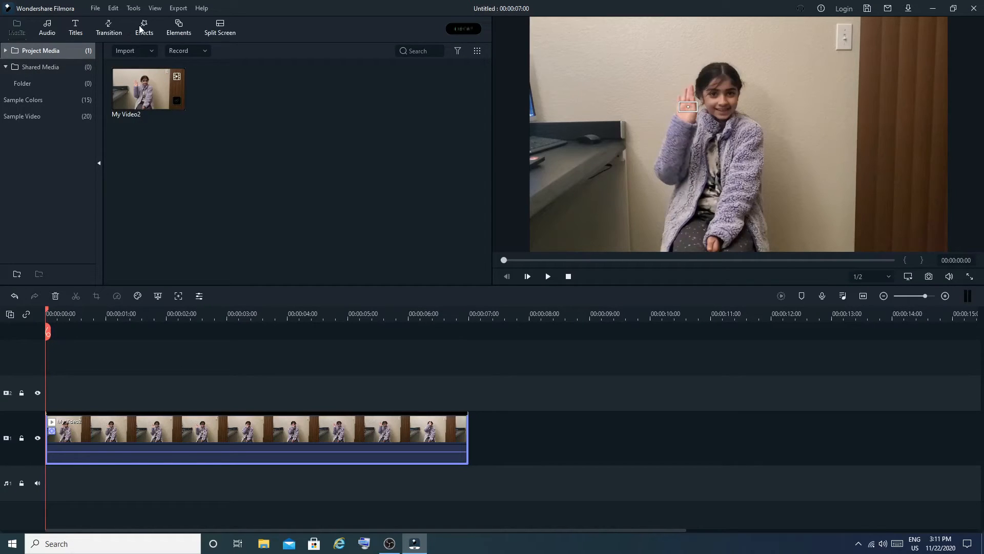
- Add the Boom! element to the second video track at the start of the timeline
click(180, 29)
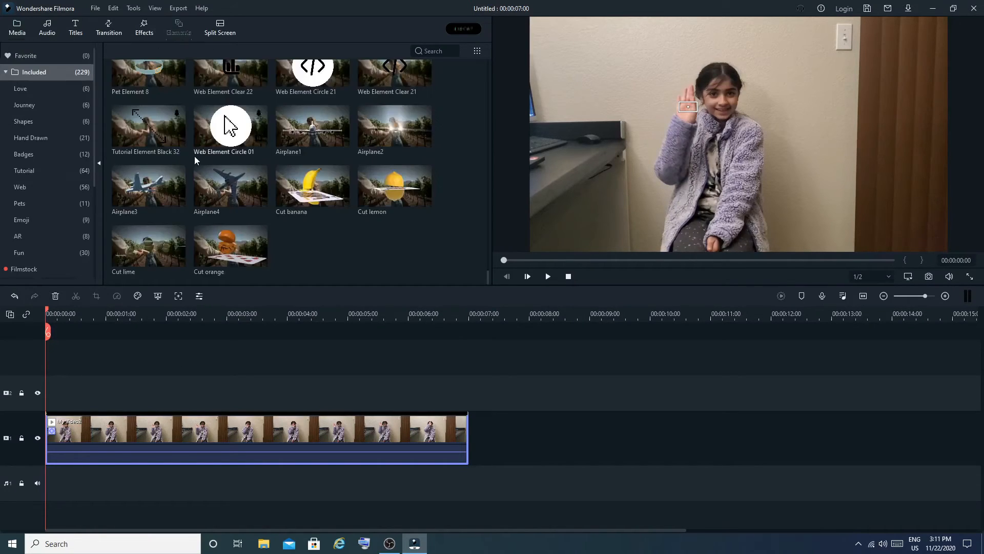
scroll(195, 156, down, 5)
scroll(193, 155, up, 8)
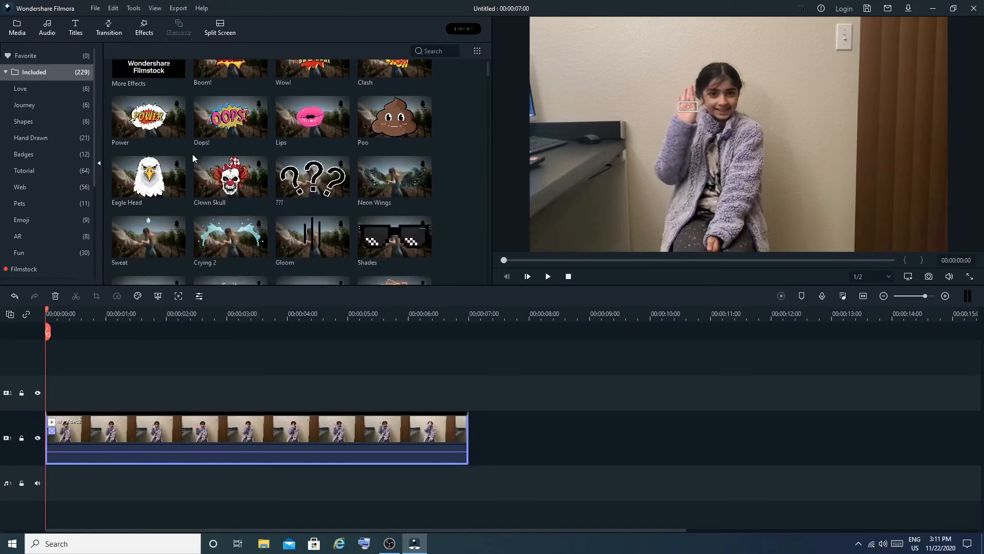
drag(233, 75, 53, 396)
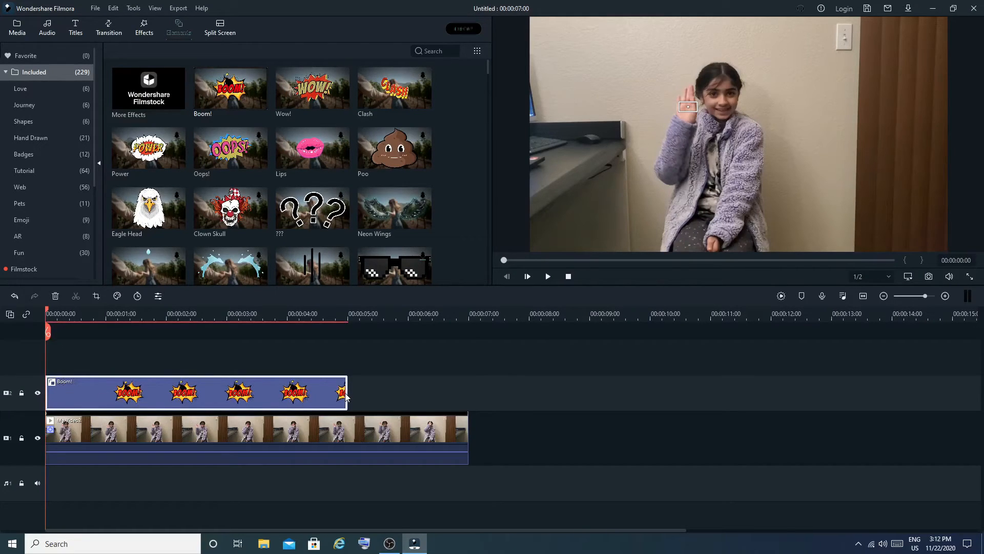
- Try to extend the Boom! element to the end of the My Video2 clip
drag(347, 395, 467, 389)
right_click(292, 396)
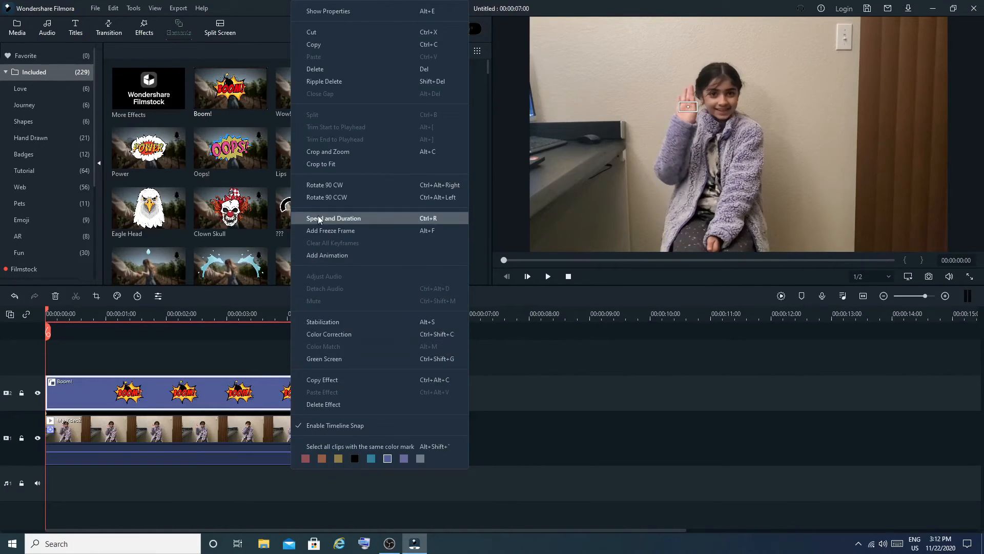
click(515, 410)
click(186, 400)
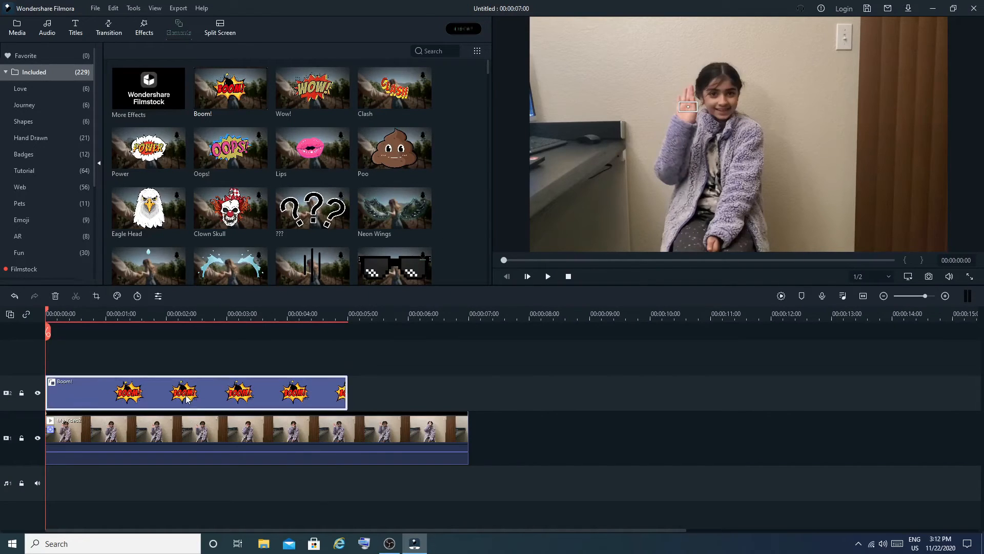
right_click(194, 403)
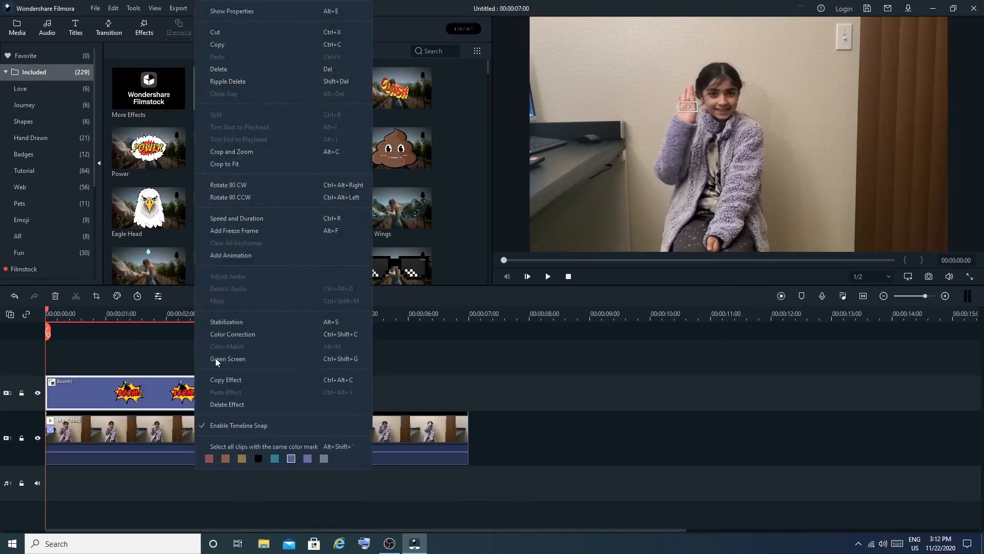
click(430, 391)
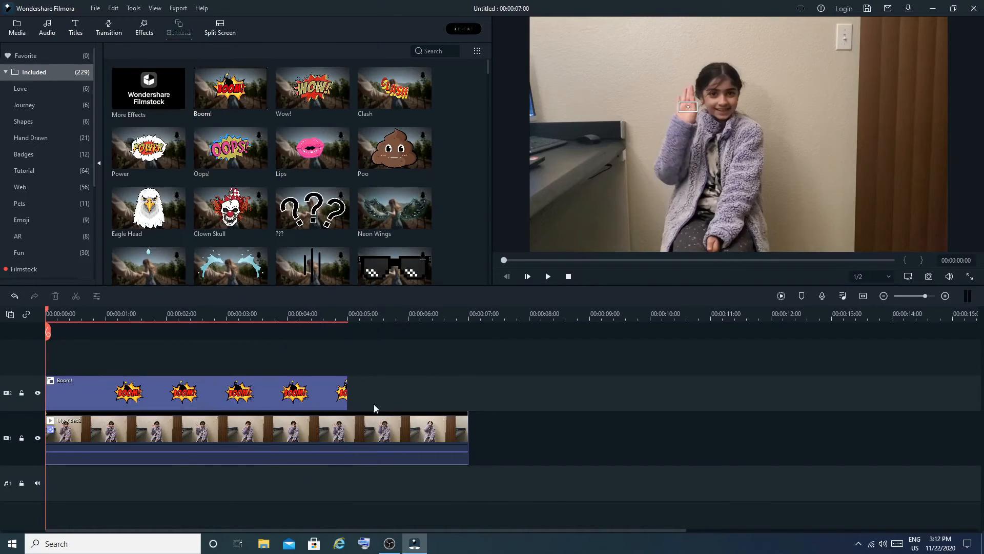
- Attach the Boom! element to the tracked hand motion in the My Video2 clip's Motion Tracking settings
click(180, 436)
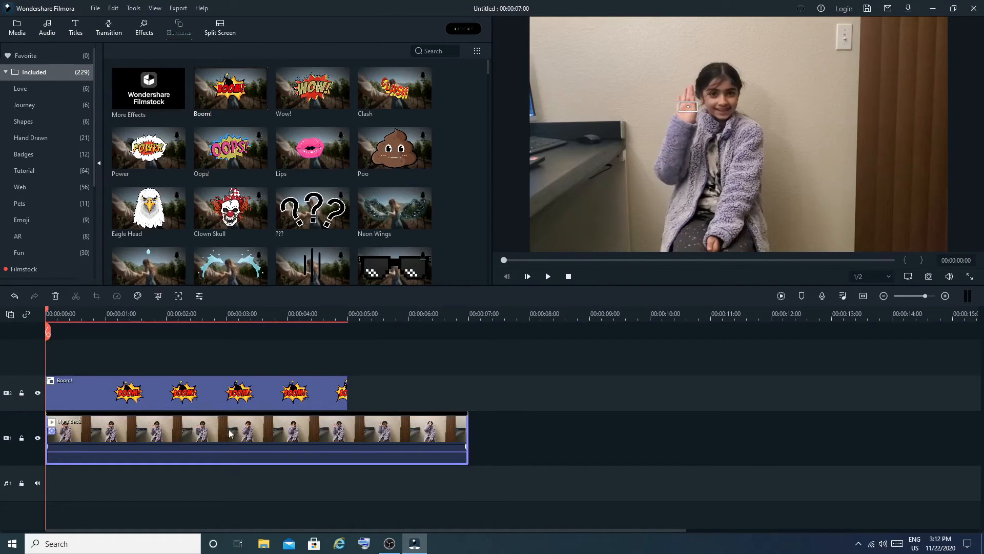
double_click(212, 434)
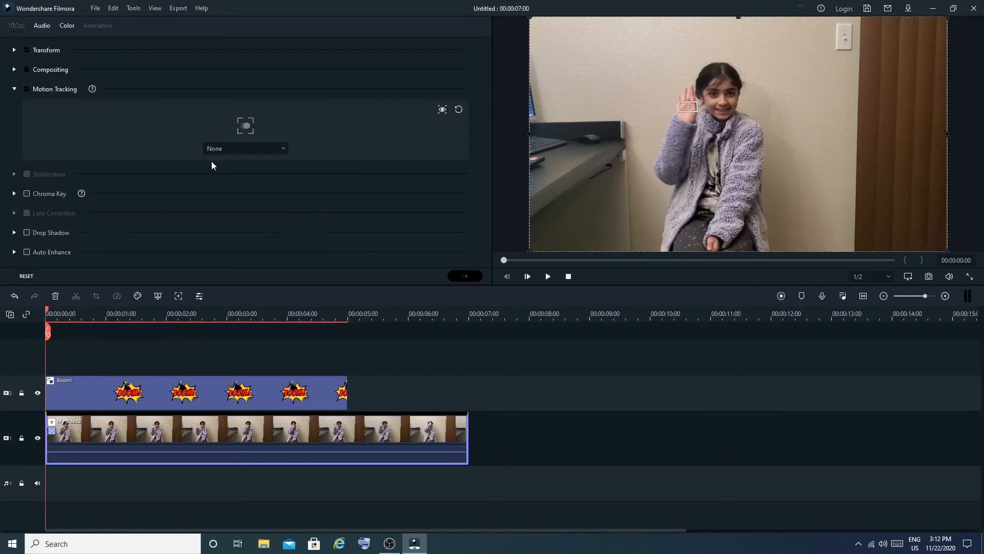
click(227, 149)
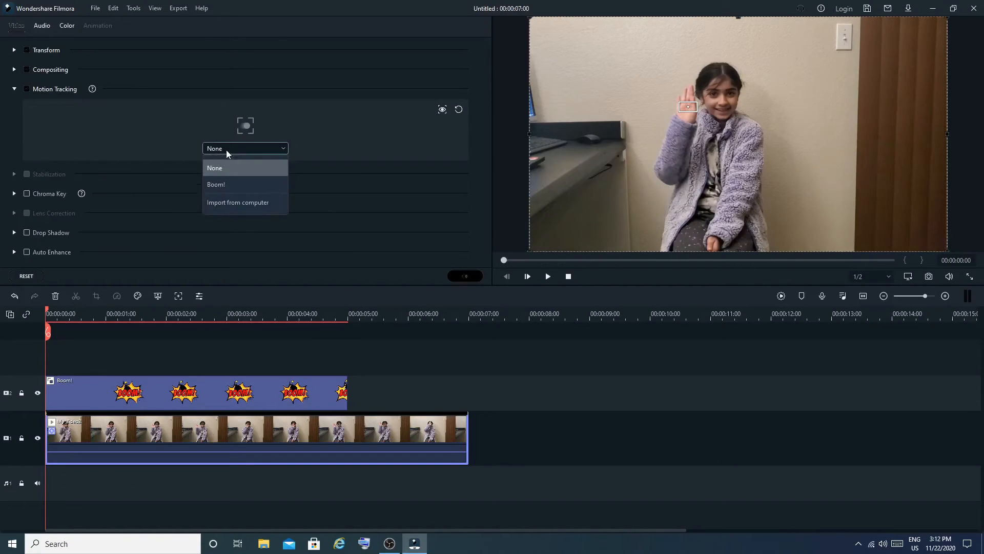
click(223, 183)
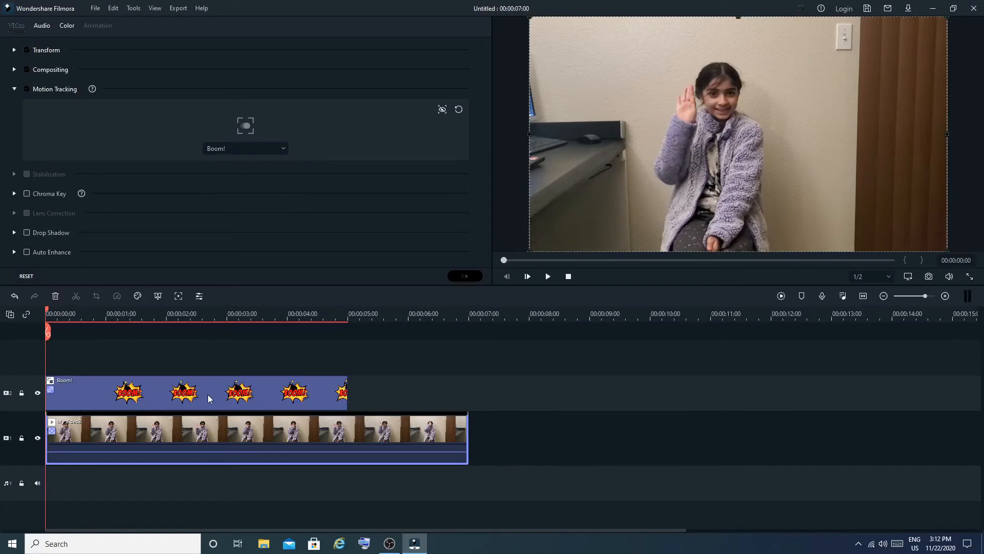
click(472, 278)
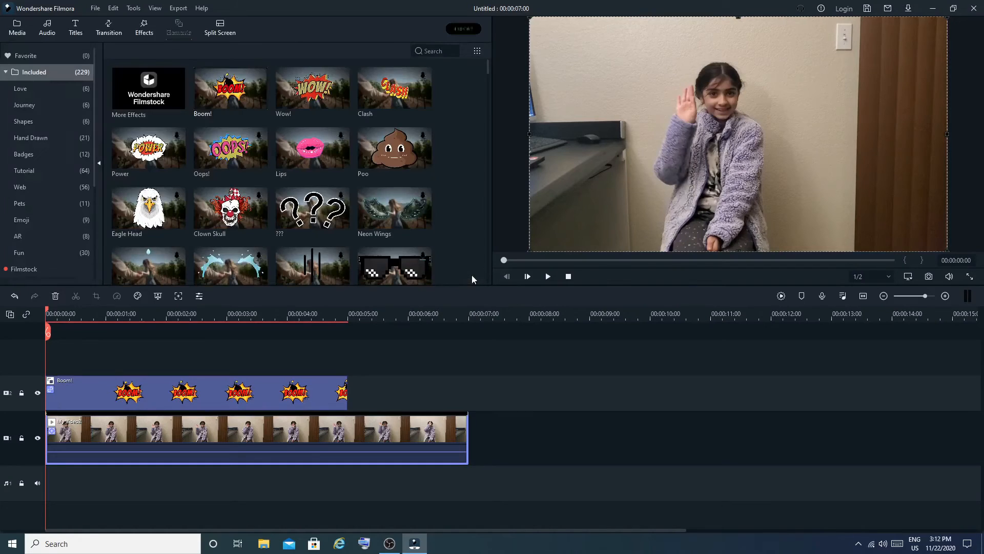
- At 00:00:00:11, shrink the Boom! graphic in the preview and place it just above the raised hand, beside the girl's head
double_click(308, 405)
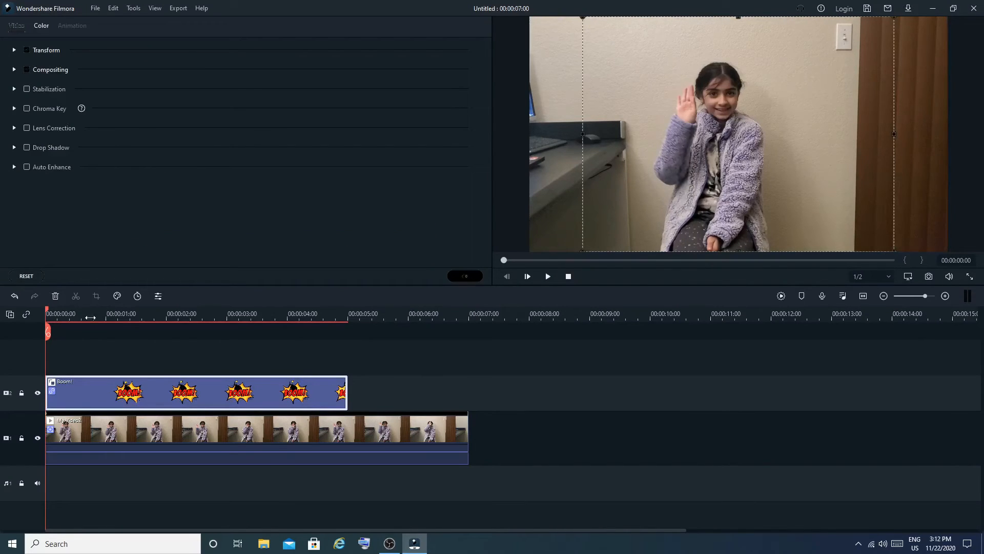
drag(47, 313, 71, 313)
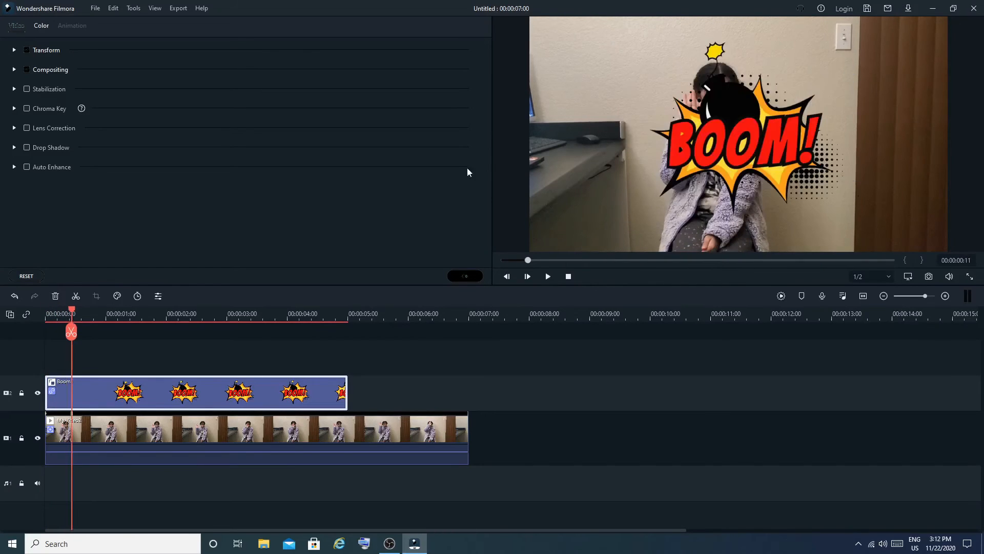
click(752, 158)
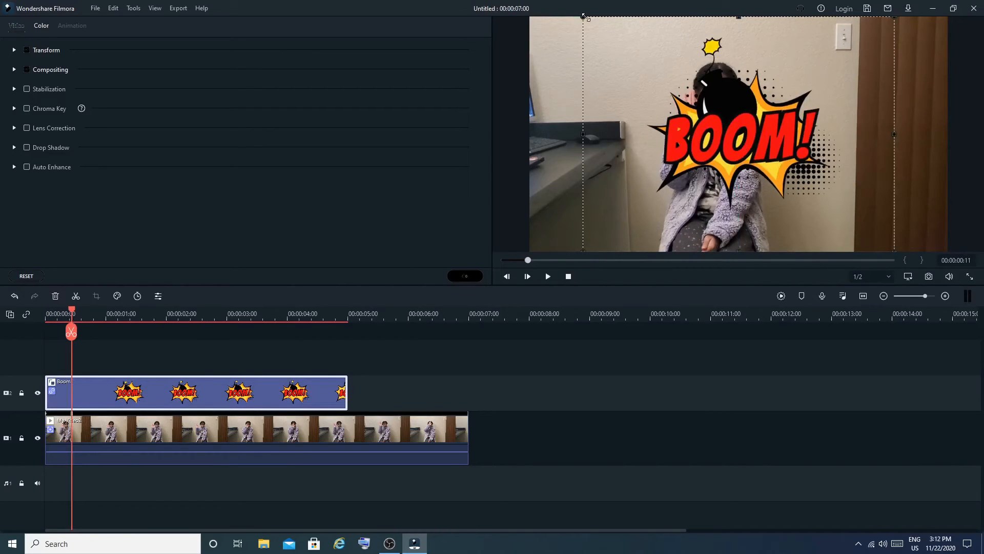
drag(583, 16, 640, 71)
click(620, 154)
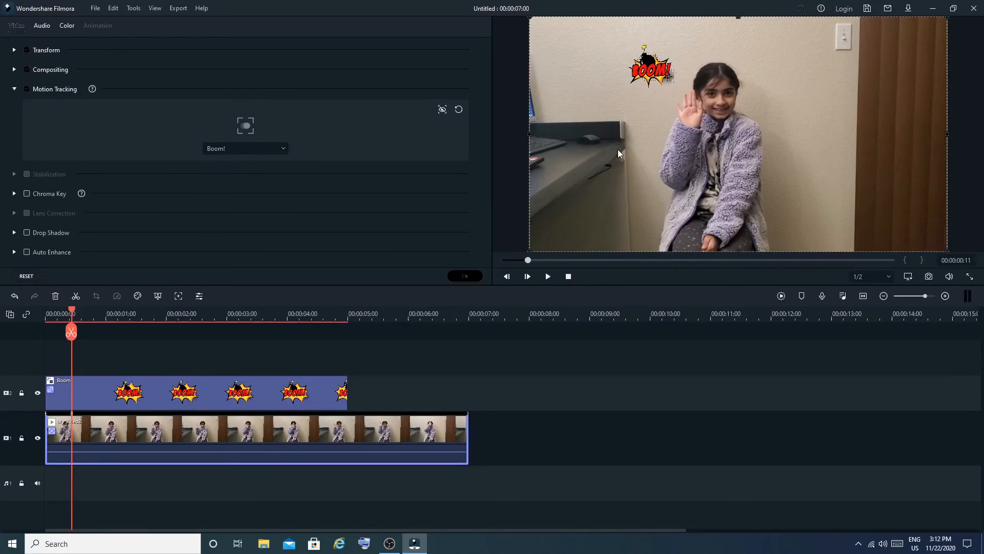
click(467, 278)
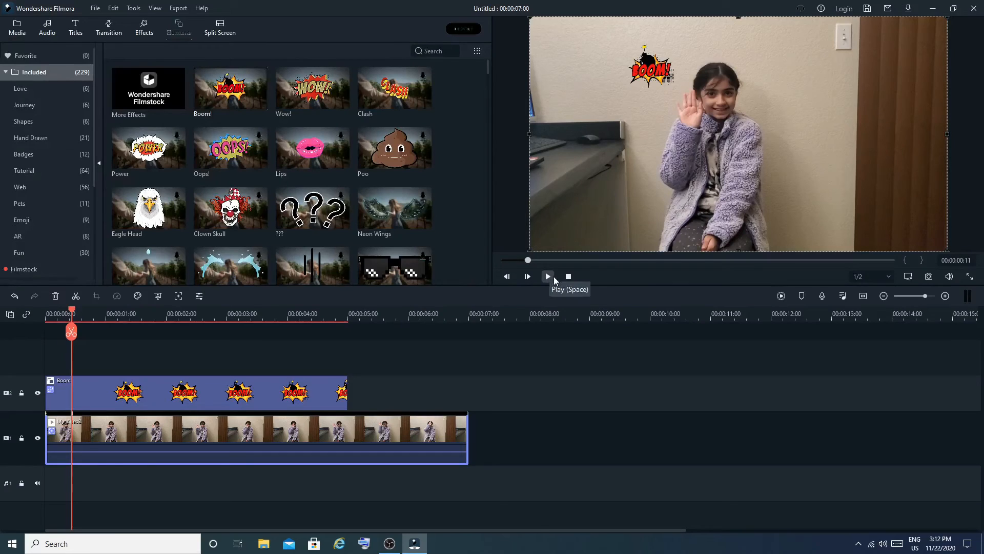
- Play the video from the start to check how the Boom! graphic follows the hand
click(568, 277)
click(547, 276)
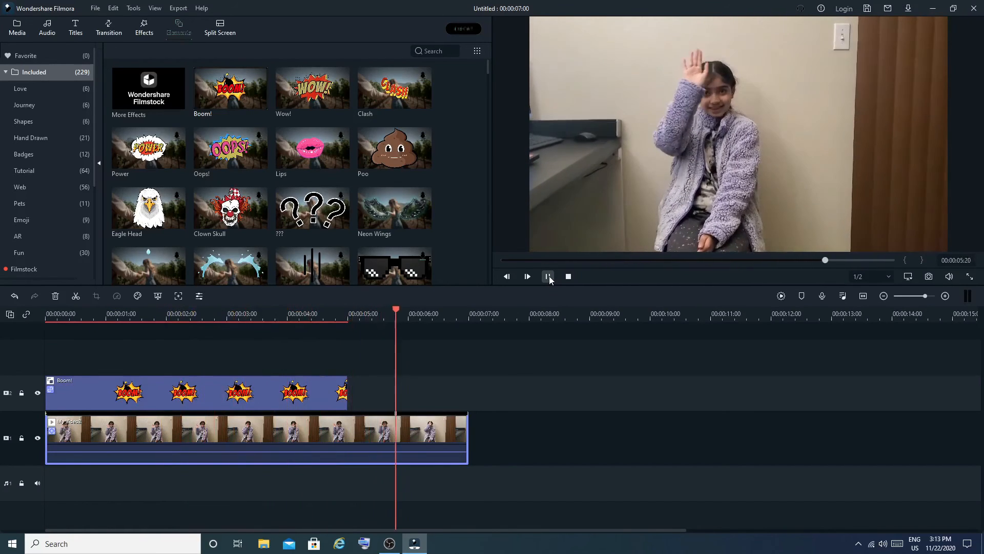
click(549, 276)
- Delete the Boom! element from the second video track
click(304, 391)
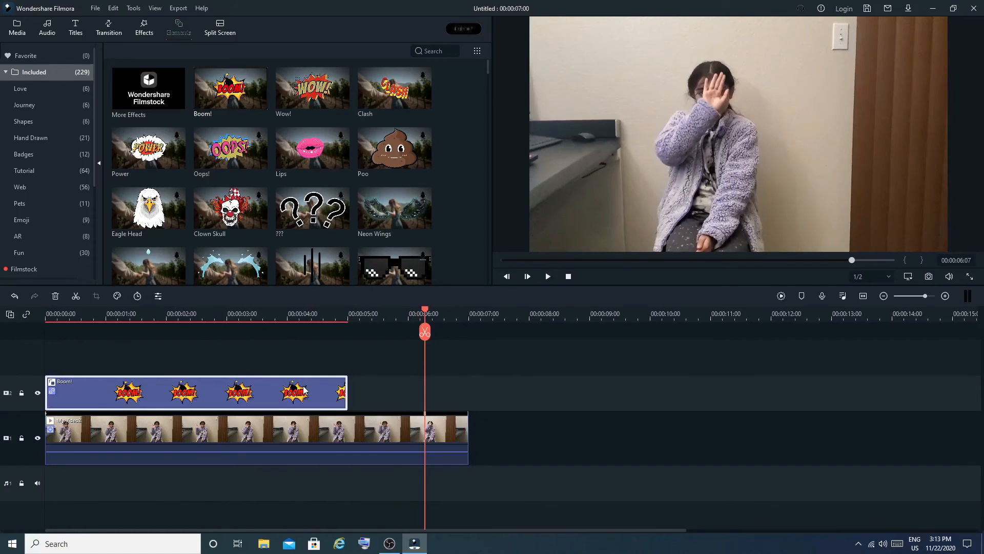
key(Delete)
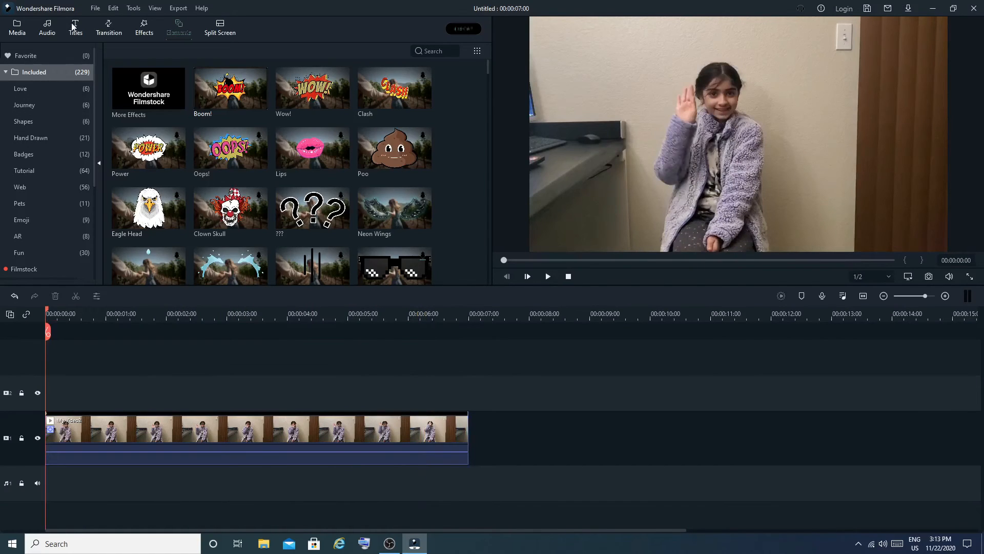
- Add the Basic 4 plain text title to the second video track, spanning the full length of the My Video2 clip
click(74, 27)
scroll(259, 181, down, 10)
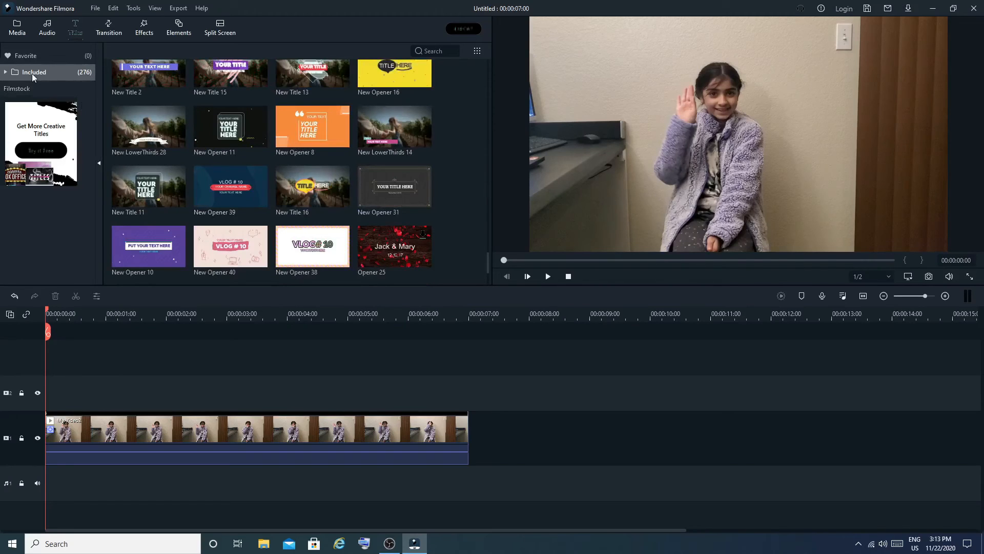
click(5, 72)
click(42, 202)
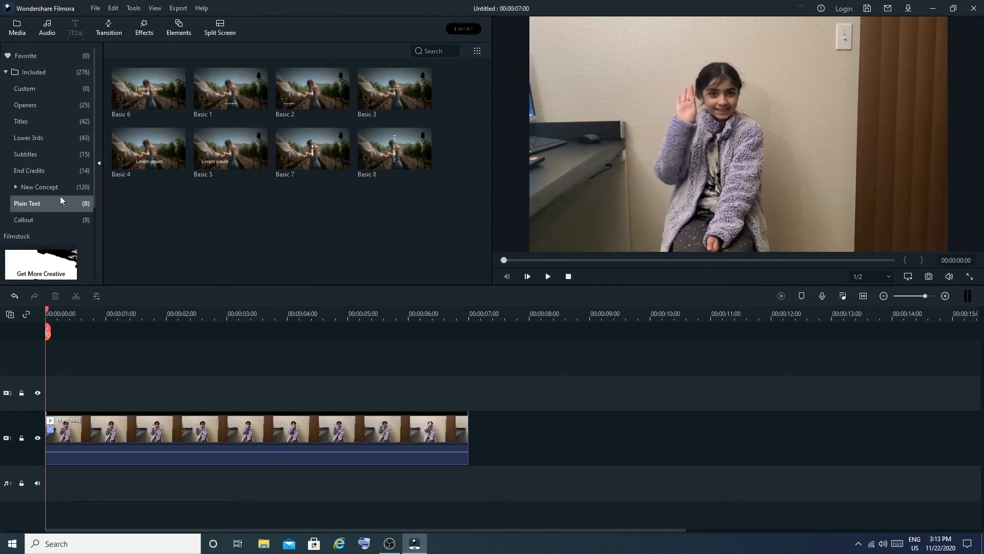
click(155, 153)
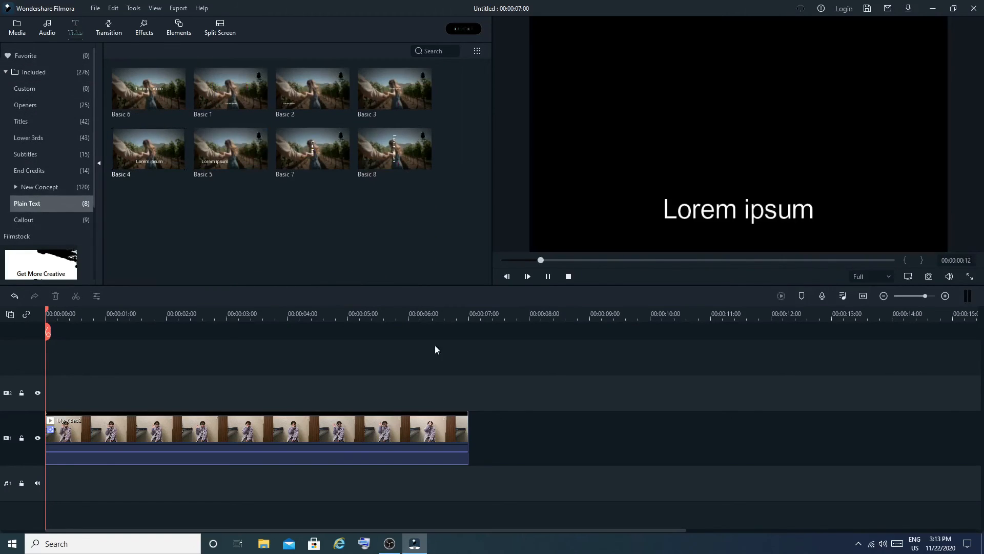
drag(140, 311, 468, 385)
- Replace the Basic 4 title's placeholder text with the girl's first name and apply the yellow preset text style
double_click(311, 398)
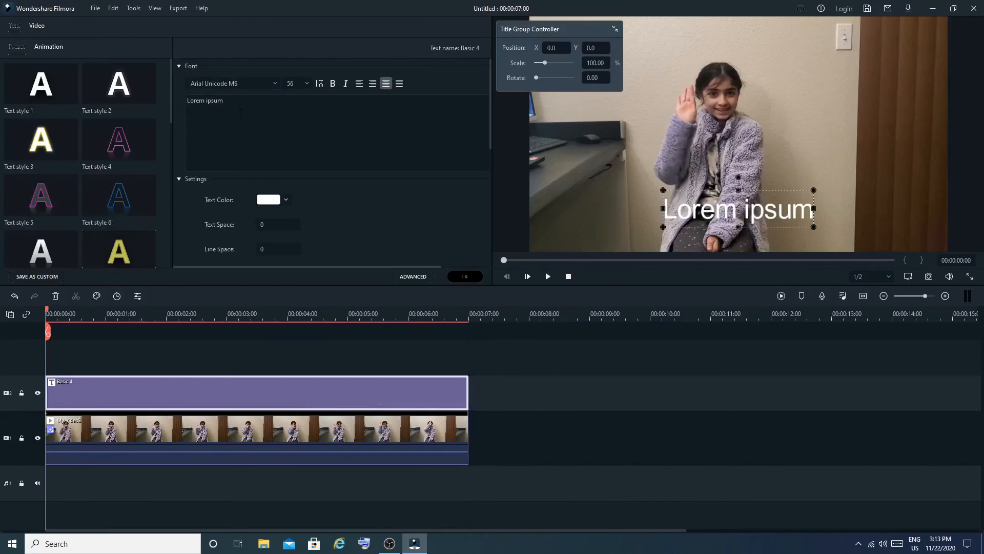
key(BackSpace)
key(BackSpace)
key(BackSpace)
key(BackSpace)
key(BackSpace)
key(BackSpace)
key(BackSpace)
key(BackSpace)
key(BackSpace)
key(BackSpace)
key(BackSpace)
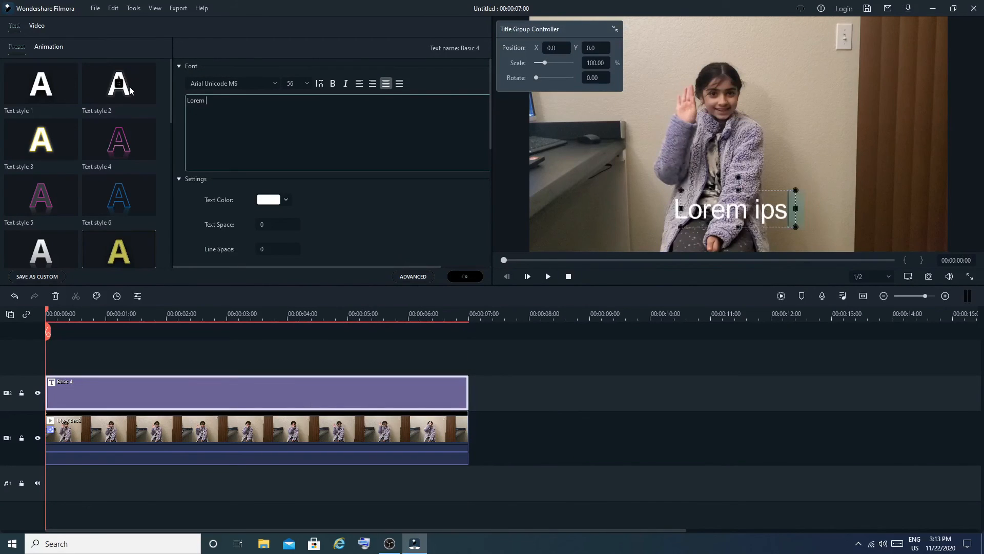
text(Mandy)
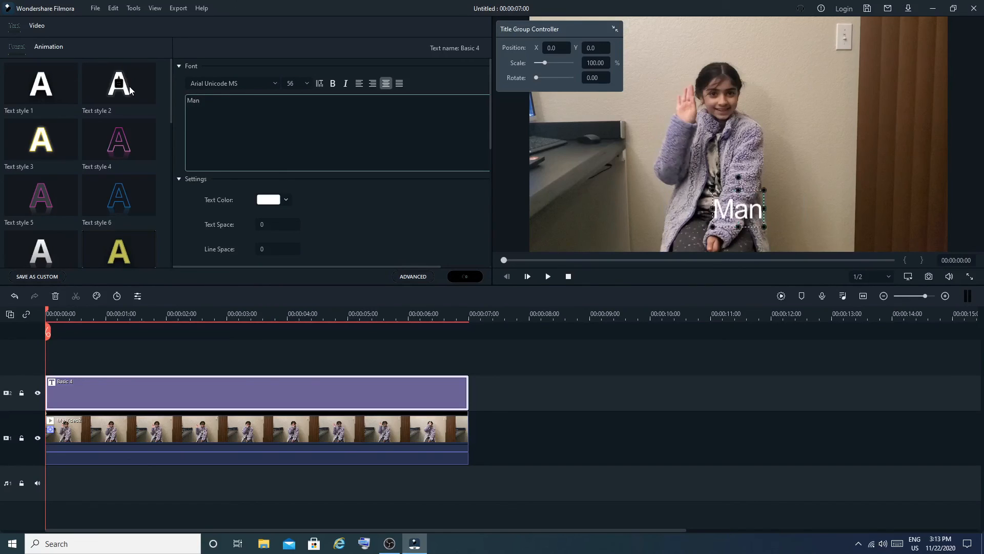
click(127, 252)
click(476, 278)
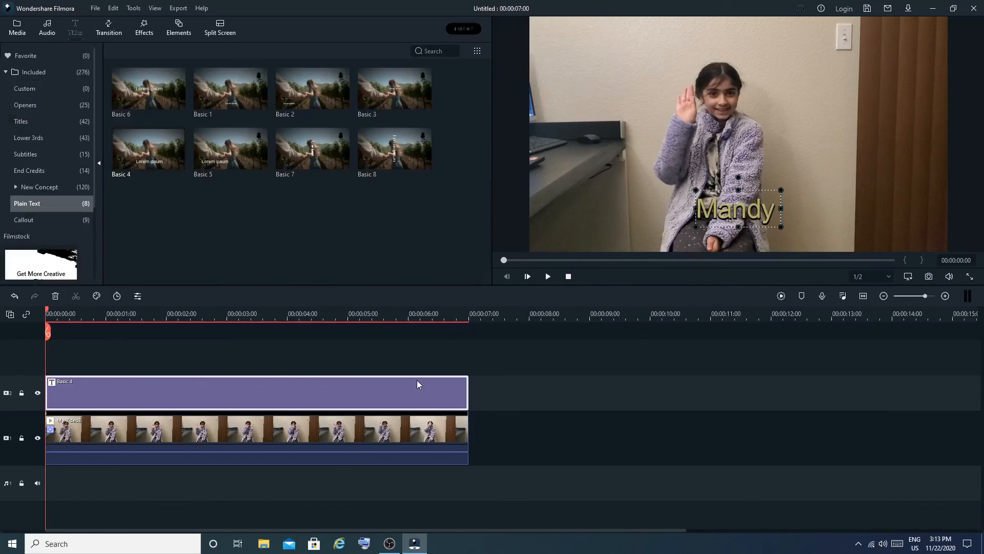
- Shrink the name title in the preview and place it beside the girl's raised hand, on the side away from her head
double_click(417, 382)
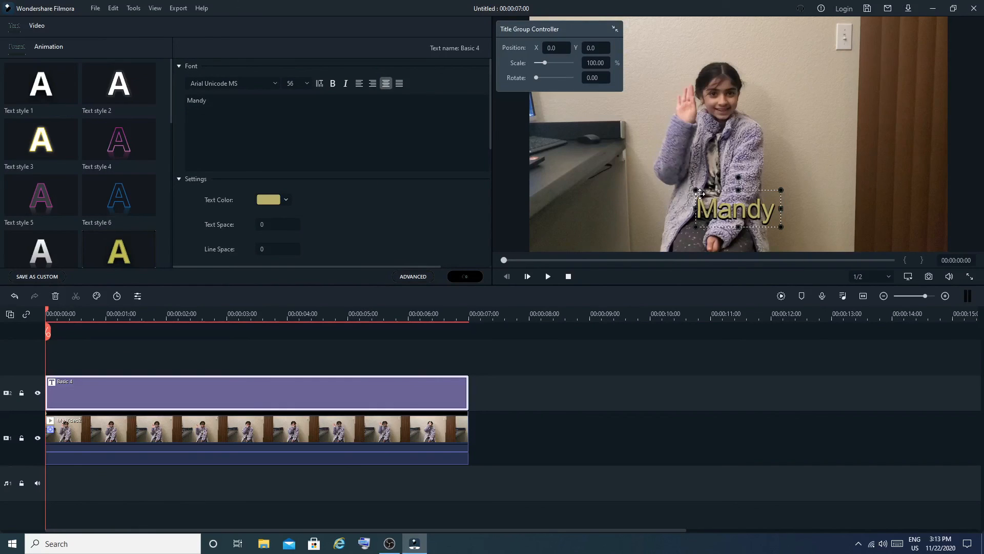
drag(696, 191, 659, 89)
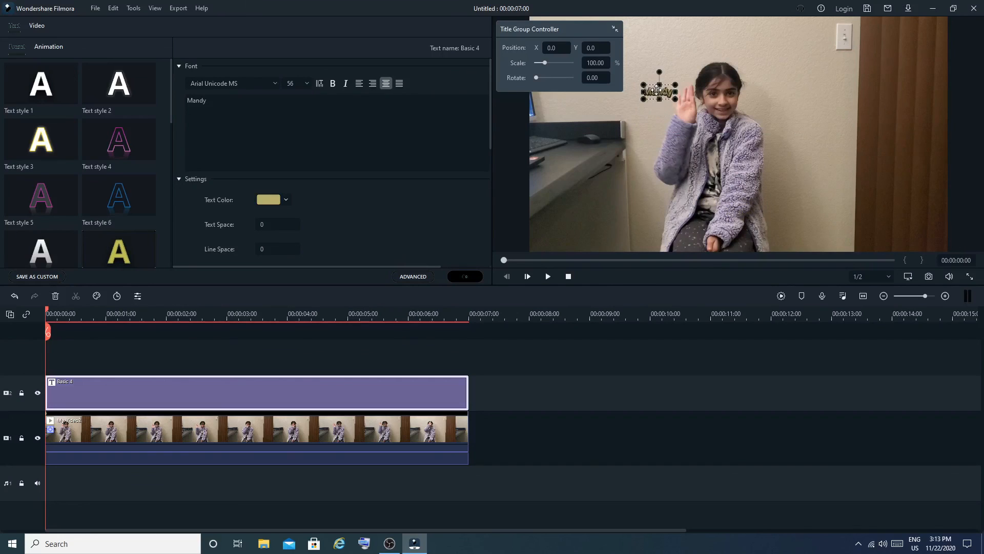
click(465, 276)
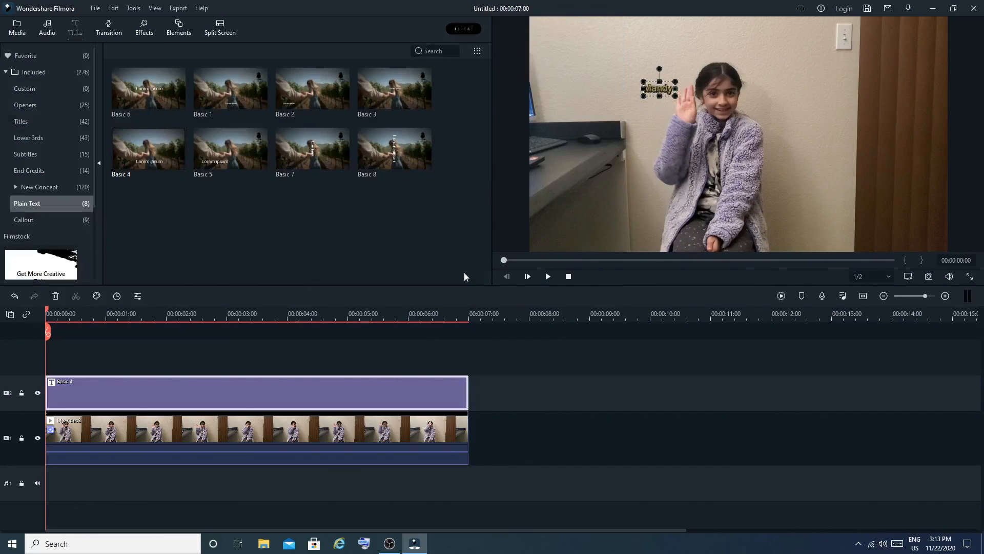
- Attach the Basic 4 title to the tracked hand motion in the My Video2 clip's Motion Tracking settings and play the result
double_click(339, 434)
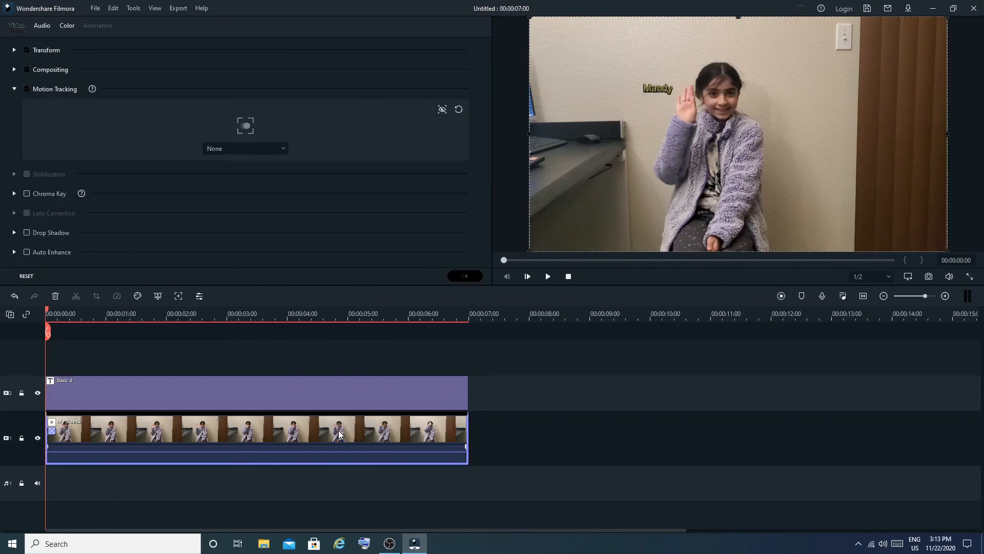
click(211, 149)
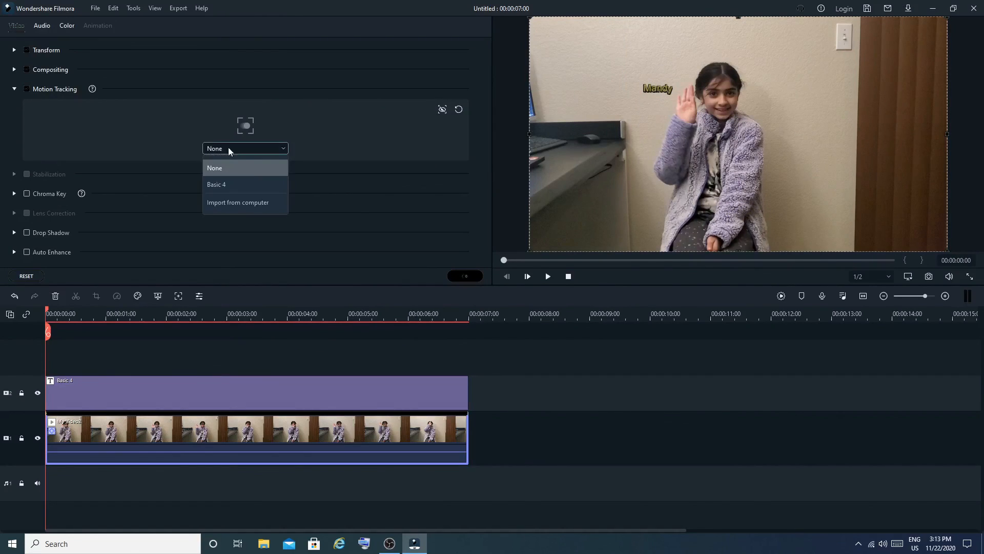
click(219, 185)
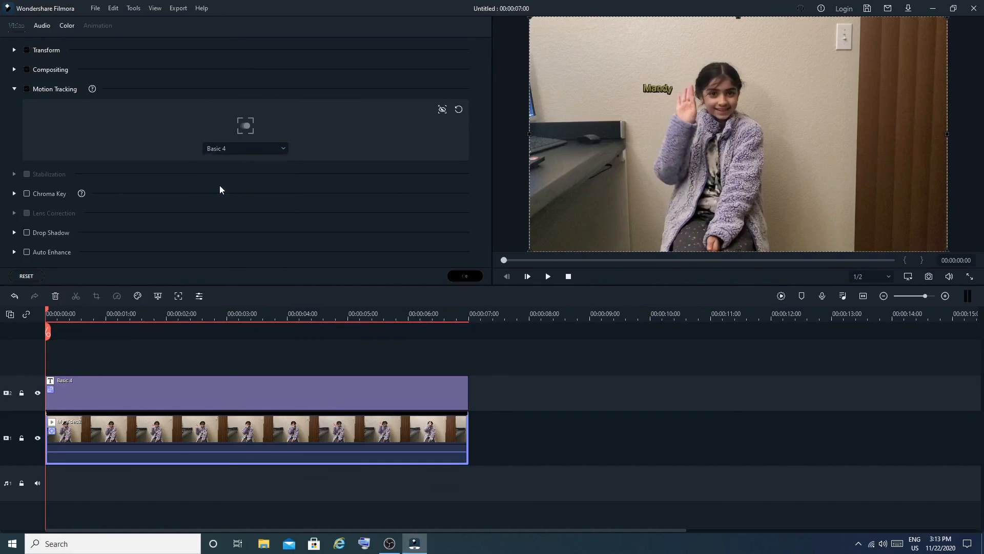
click(466, 277)
click(547, 277)
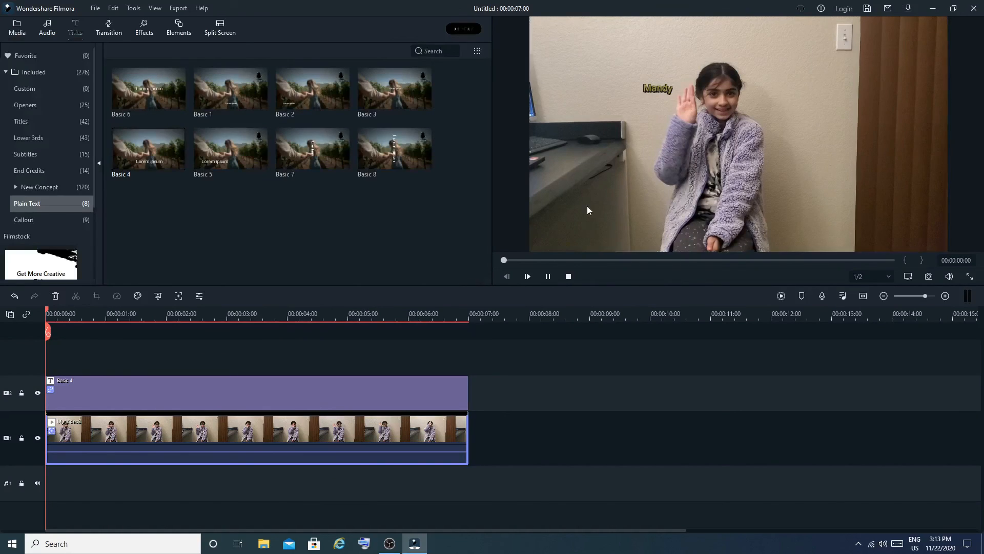